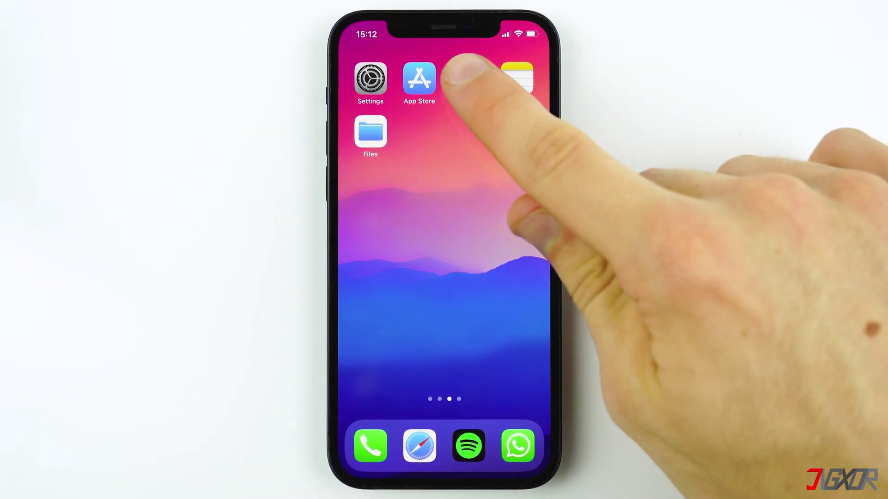
Step: Launch the Photos app from the iPhone home screen to see recent pictures
{"action": "left_click", "coordinate": [469, 78]}
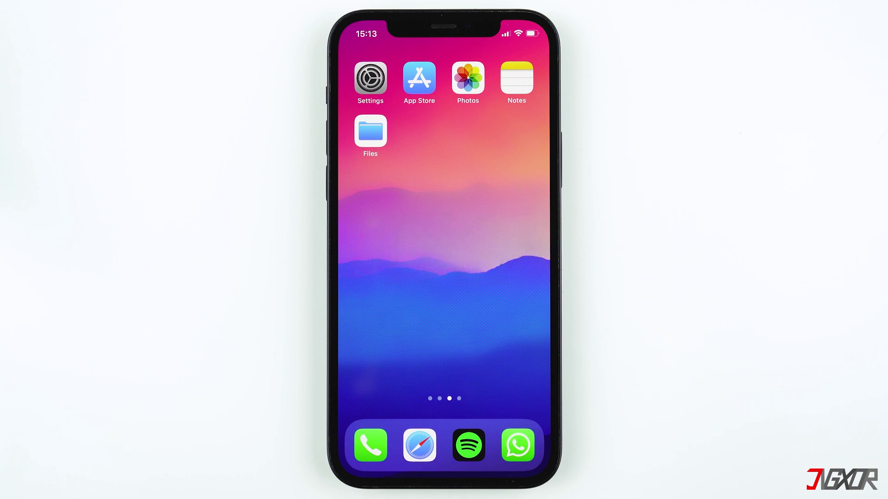
{"action": "left_click", "coordinate": [468, 78]}
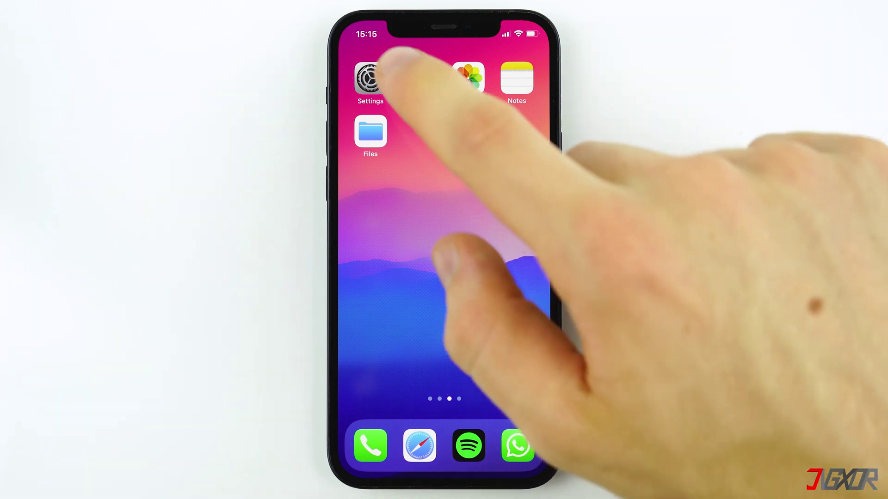
{"action": "left_click", "coordinate": [371, 79]}
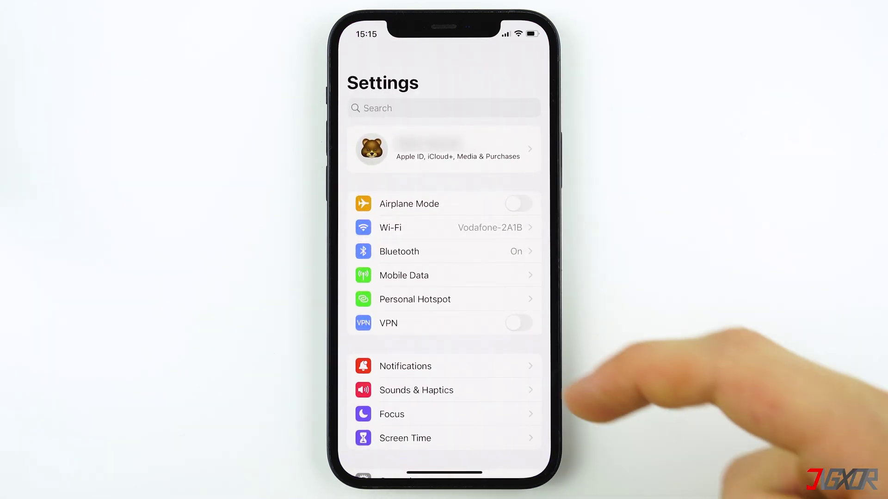
{"action": "scroll", "coordinate": [527, 278], "scroll_direction": "down", "scroll_amount": 15}
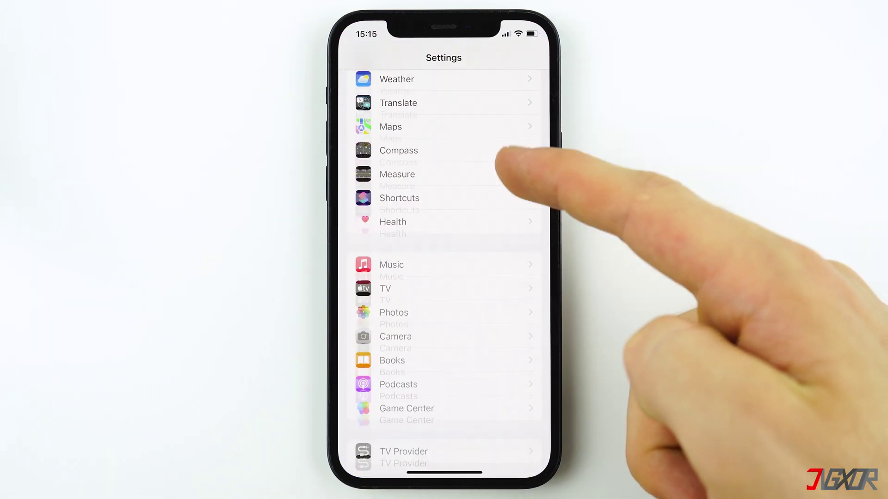
{"action": "left_click", "coordinate": [455, 264]}
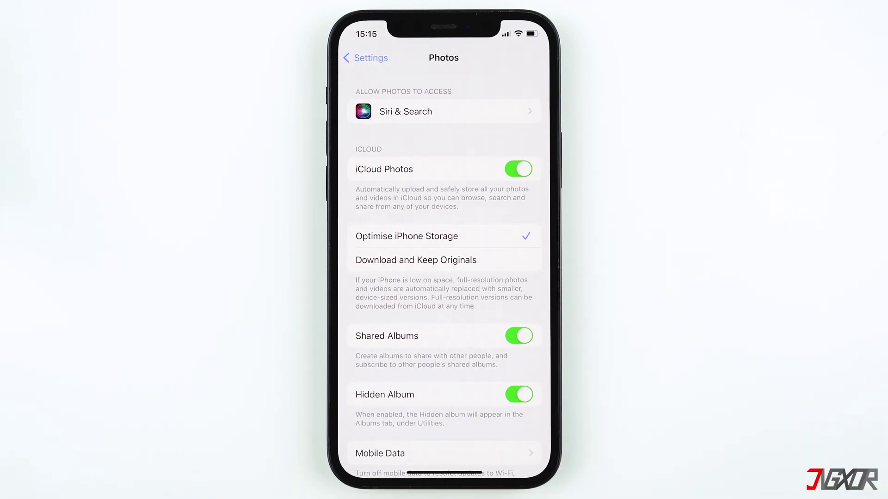
{"action": "scroll", "coordinate": [532, 324], "scroll_direction": "down", "scroll_amount": 5}
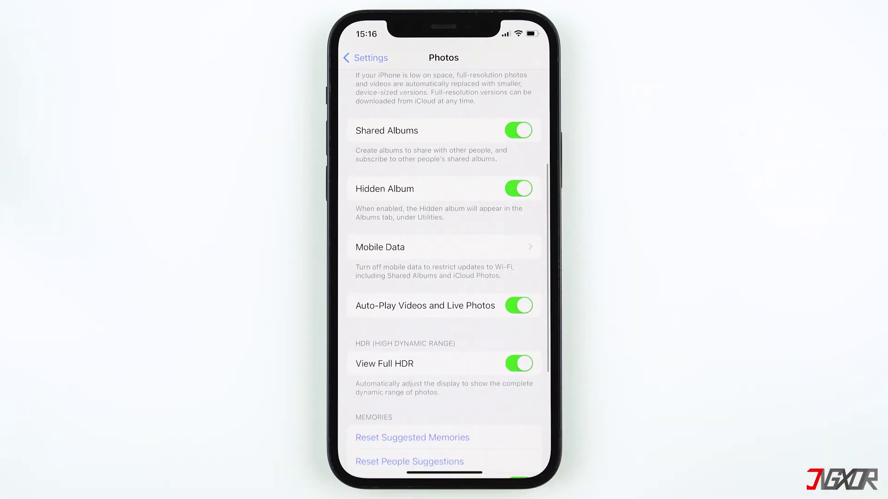
{"action": "left_click", "coordinate": [508, 247]}
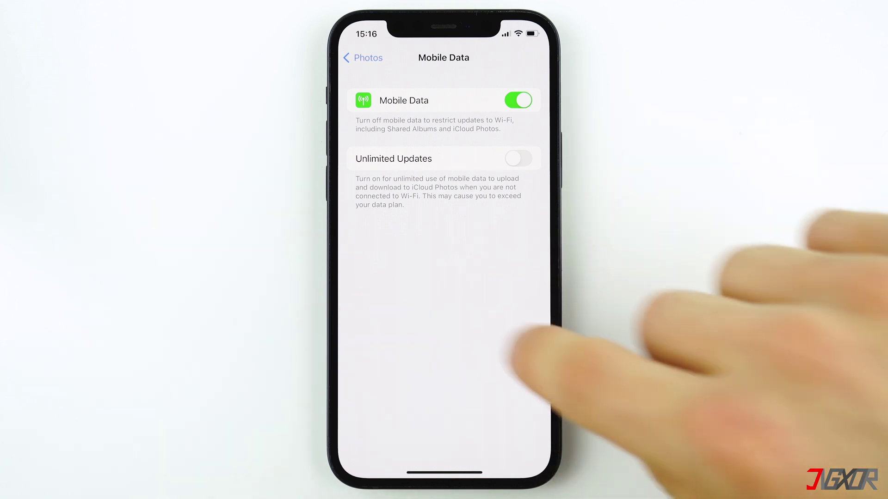
{"action": "left_click_drag", "start_coordinate": [345, 287], "coordinate": [509, 296]}
{"action": "left_click_drag", "start_coordinate": [462, 471], "coordinate": [467, 324]}
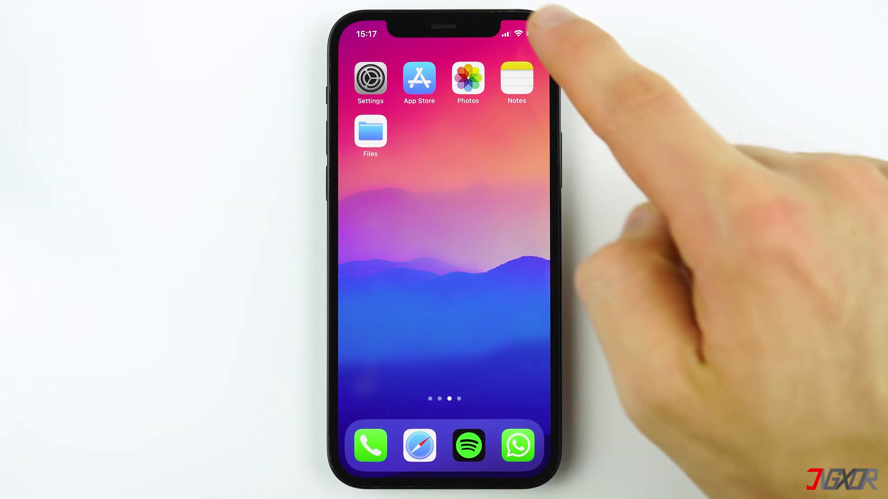
{"action": "left_click_drag", "start_coordinate": [532, 28], "coordinate": [528, 208]}
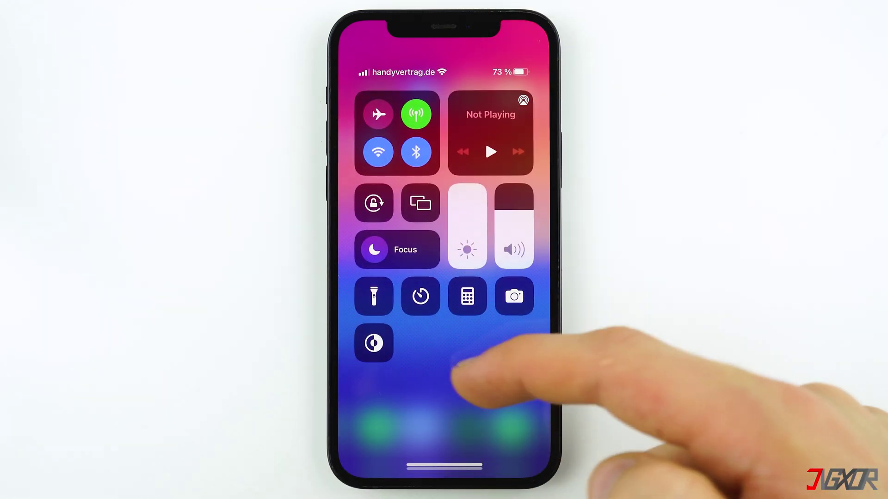
{"action": "left_click", "coordinate": [456, 377]}
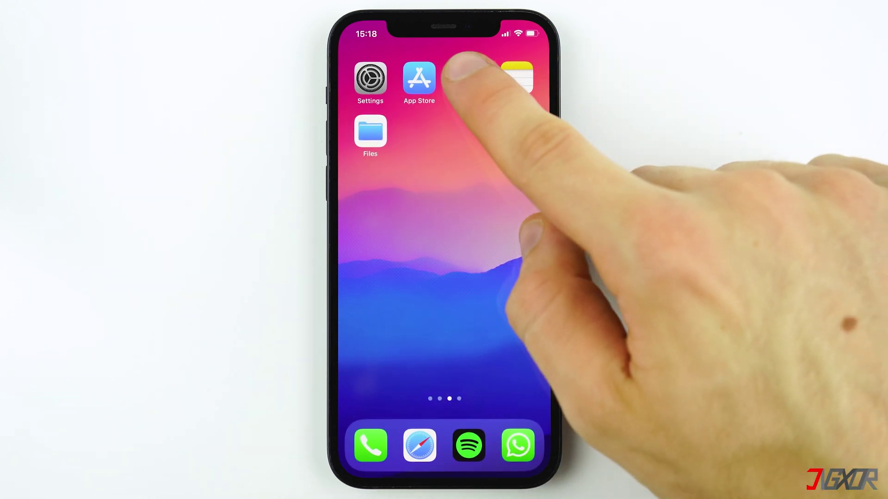
Step: Launch Photos on the iPhone to view the Recents album of the library
{"action": "left_click", "coordinate": [468, 78]}
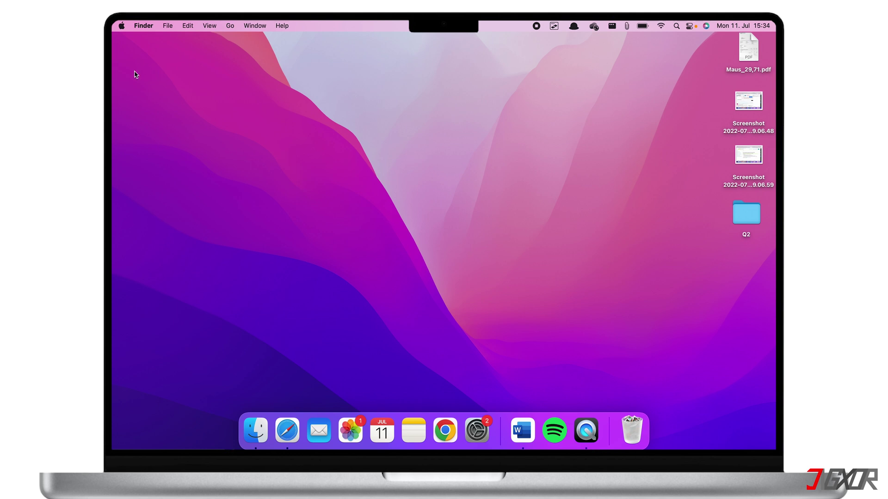
{"action": "left_click", "coordinate": [120, 24]}
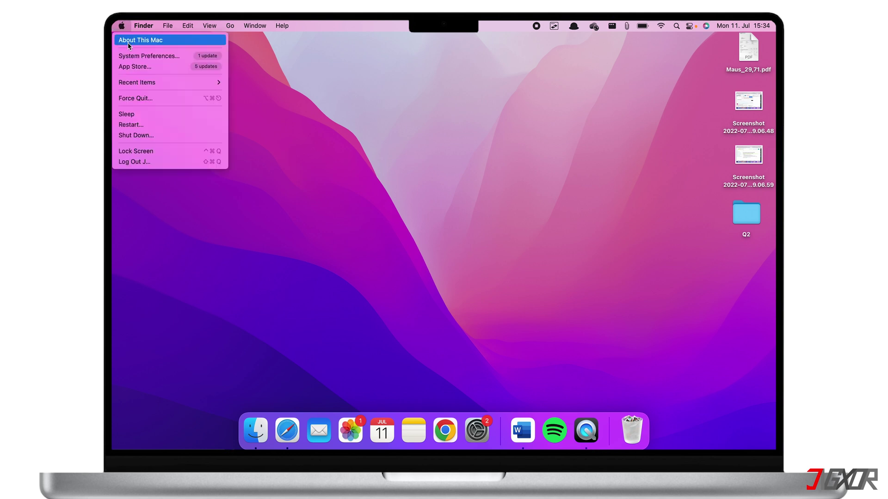
{"action": "left_click", "coordinate": [134, 56]}
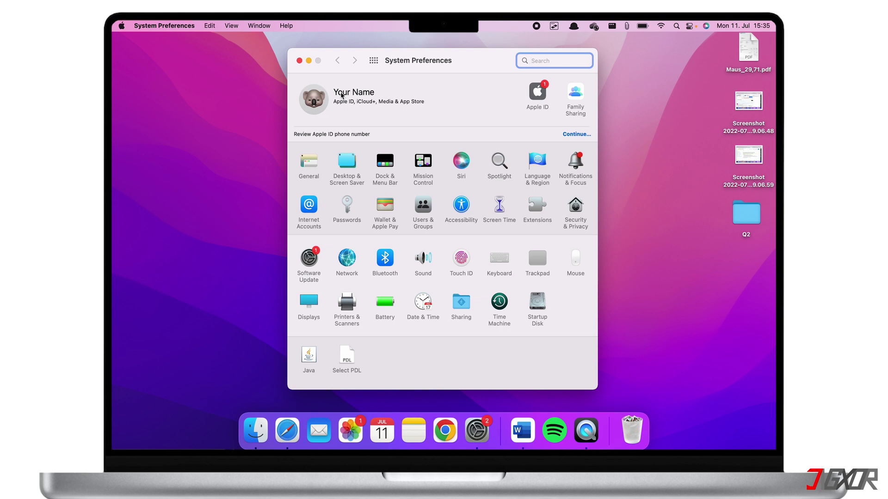
{"action": "left_click", "coordinate": [536, 92]}
{"action": "left_click", "coordinate": [324, 246]}
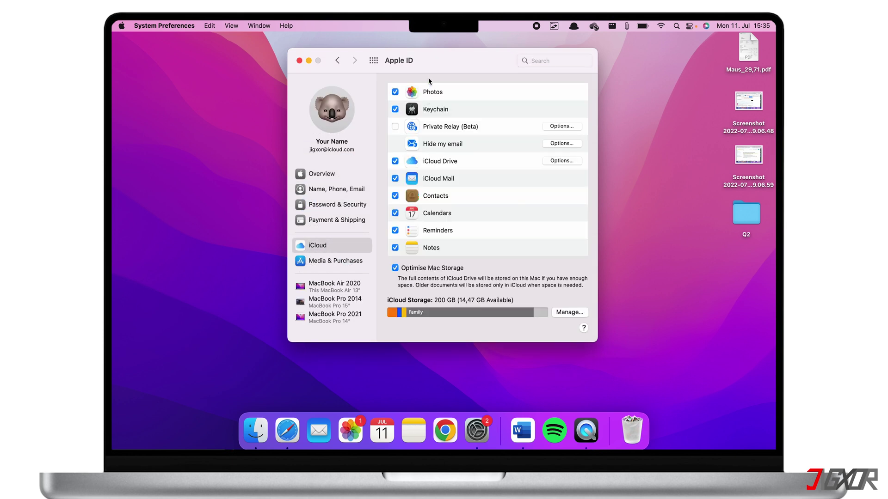
{"action": "left_click", "coordinate": [300, 61]}
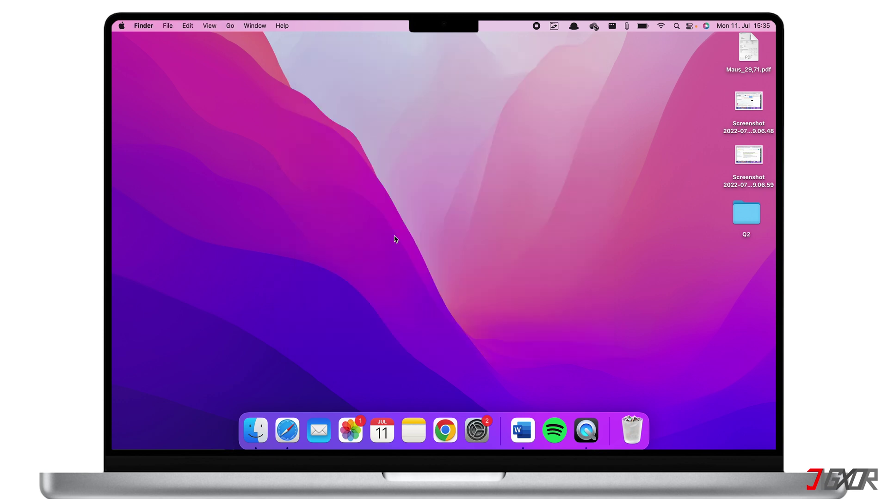
Step: Briefly open the Mac Photos library, close its window, and launch Safari
{"action": "left_click", "coordinate": [351, 430]}
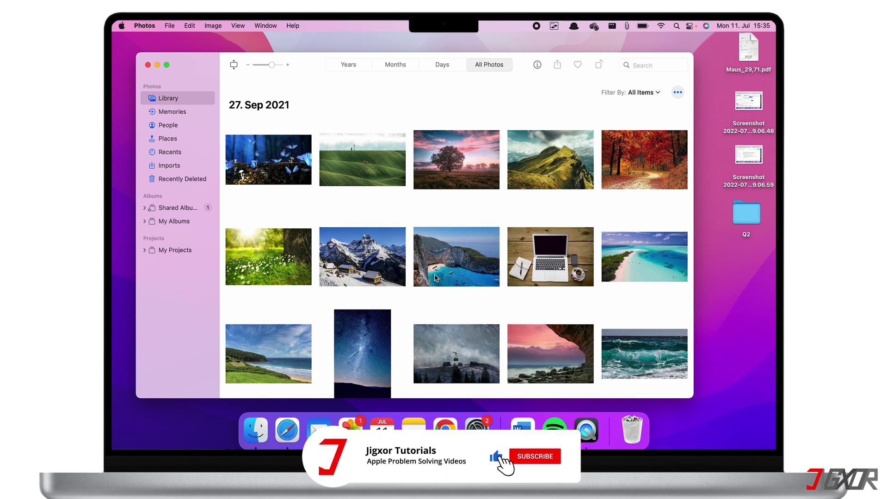
{"action": "left_click", "coordinate": [148, 65]}
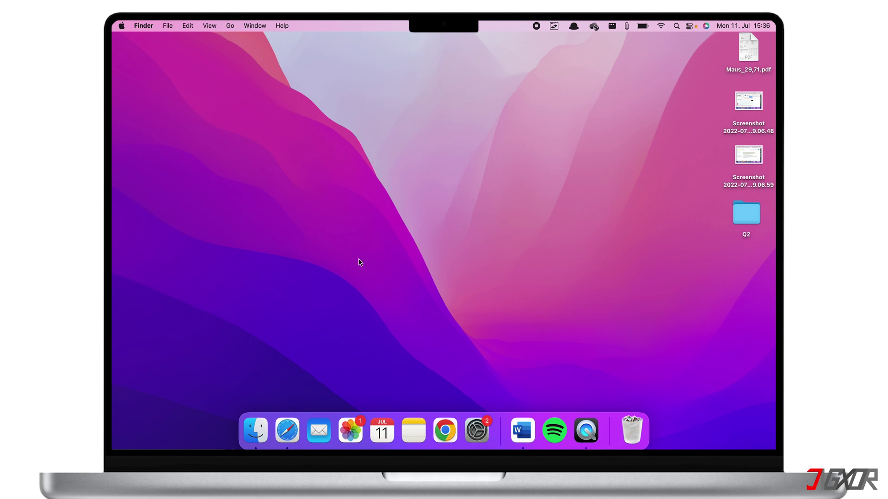
{"action": "left_click", "coordinate": [287, 430]}
Step: Maximise the Safari window and load icloud.com
{"action": "double_click", "coordinate": [578, 54]}
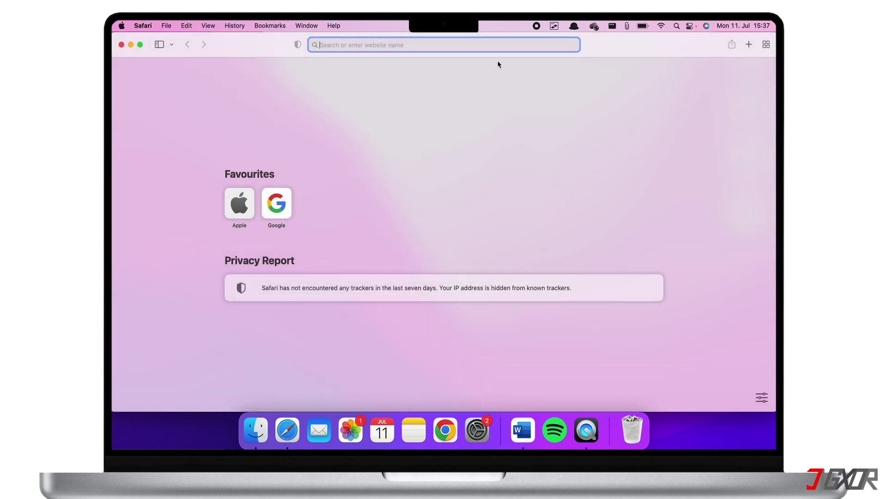
{"action": "type", "text": "icloud"}
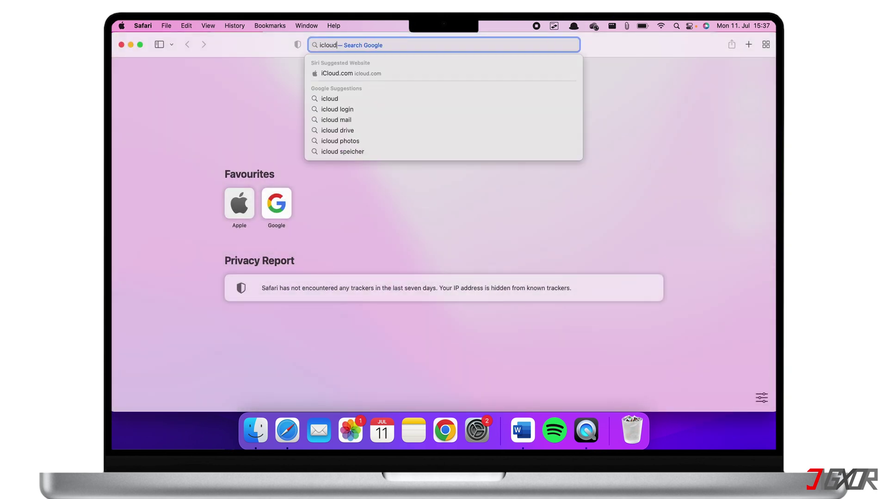
{"action": "type", "text": ".com"}
{"action": "key", "text": "Return"}
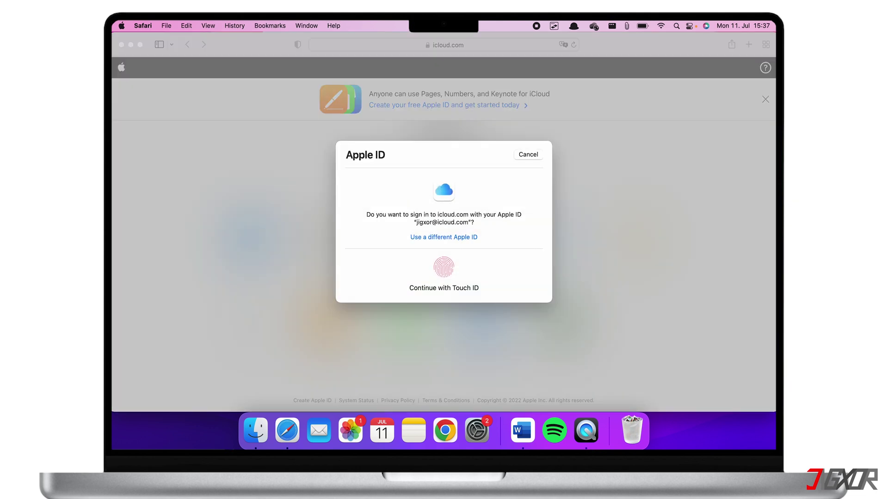
Step: Skip Touch ID and enter the six-digit two-factor verification code to finish signing in
{"action": "left_click", "coordinate": [532, 154]}
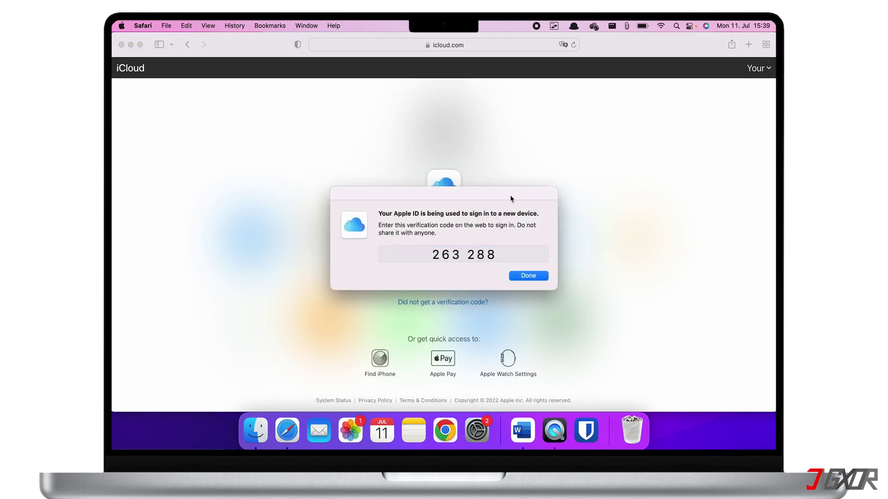
{"action": "left_click_drag", "start_coordinate": [511, 198], "coordinate": [490, 312]}
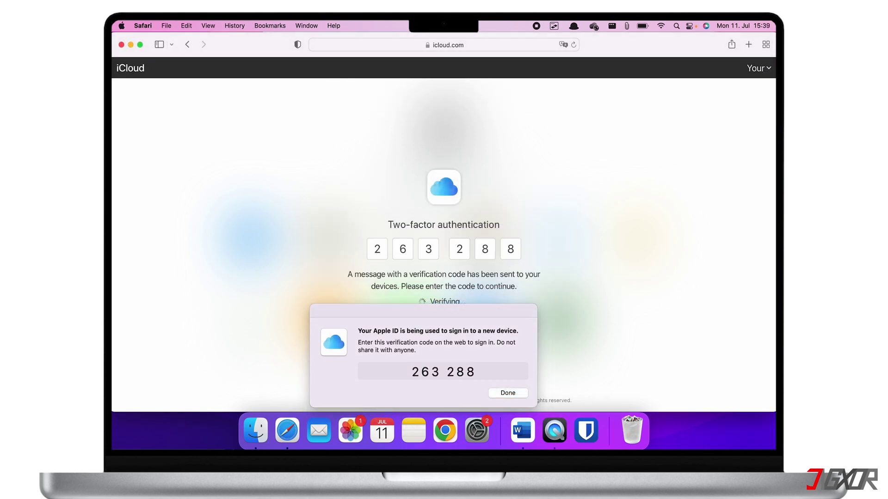
{"action": "left_click", "coordinate": [508, 393]}
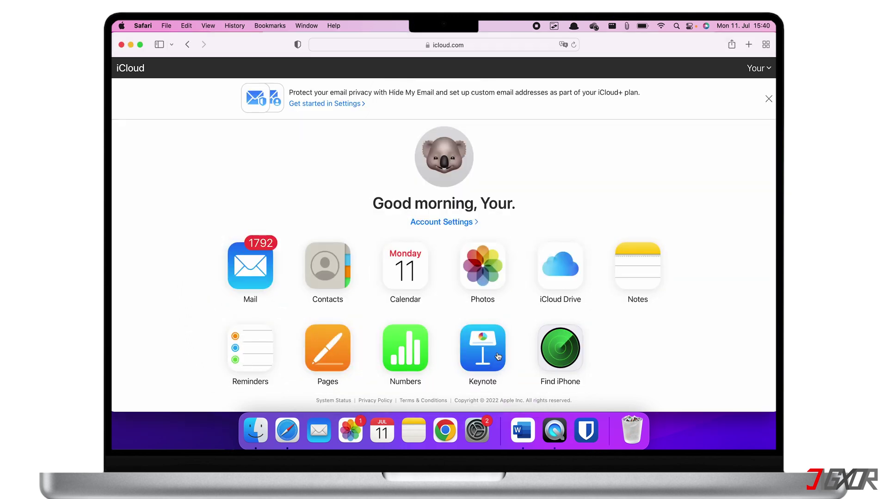
Step: Open iCloud Photos, declining to save the password for now
{"action": "left_click", "coordinate": [482, 283]}
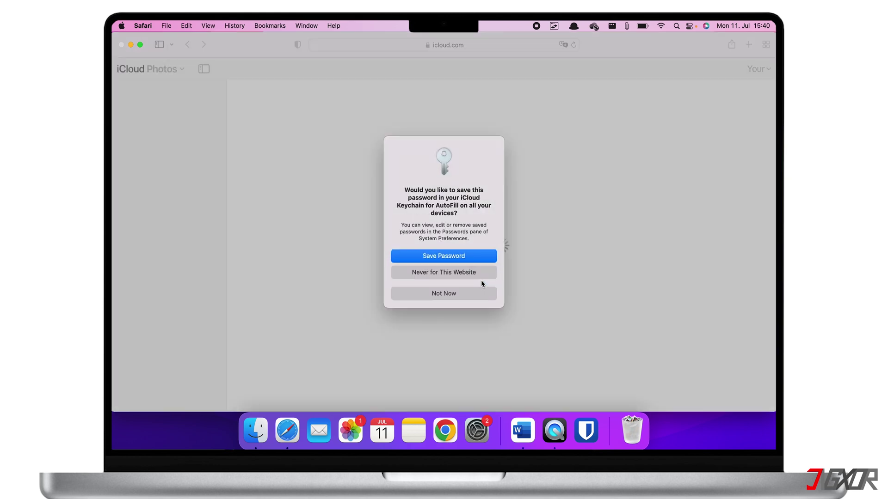
{"action": "left_click", "coordinate": [457, 274]}
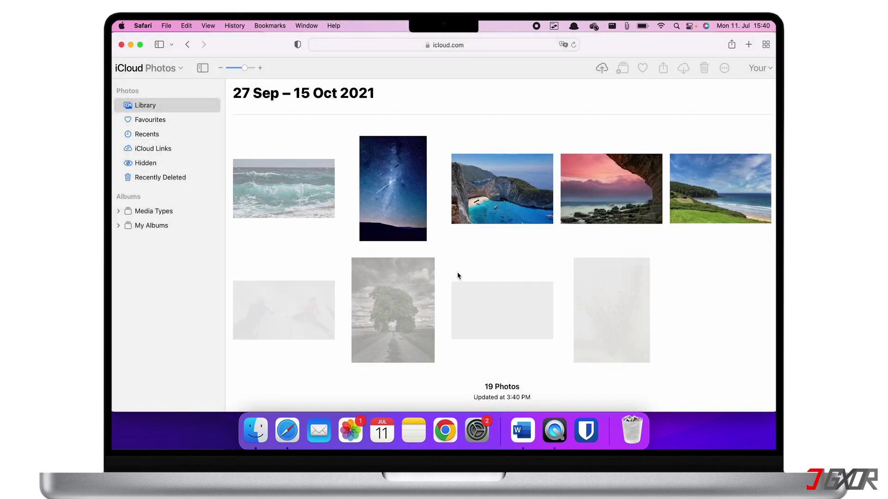
{"action": "scroll", "coordinate": [458, 275], "scroll_direction": "up", "scroll_amount": 4}
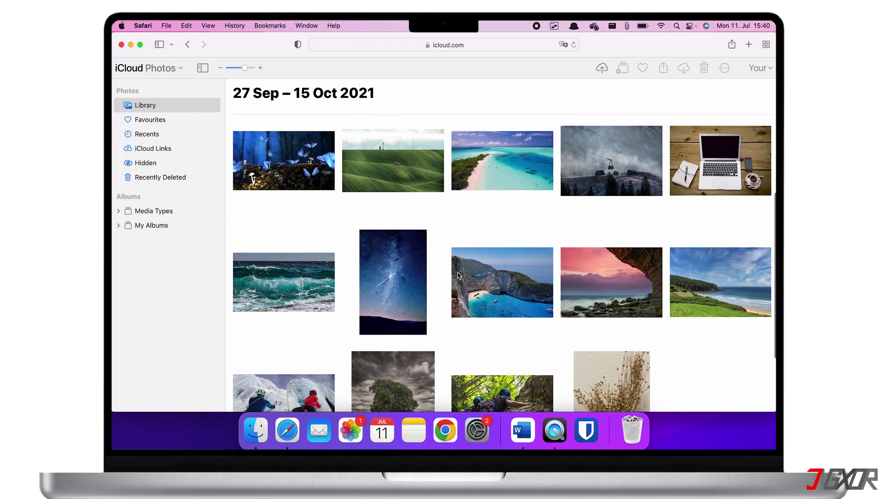
{"action": "scroll", "coordinate": [457, 276], "scroll_direction": "down", "scroll_amount": 4}
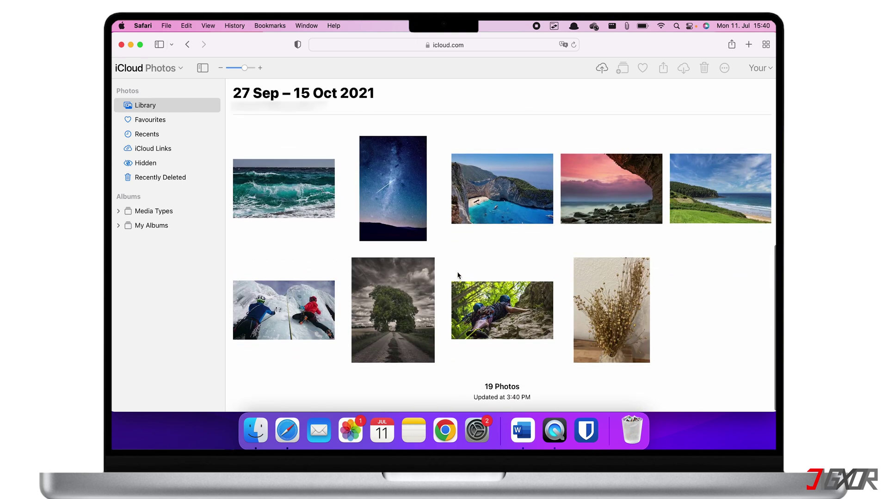
Step: Select the ocean-wave, starry-sky, cliff-bay and red-cave photos, then all 19 with Cmd+A
{"action": "left_click", "coordinate": [305, 190]}
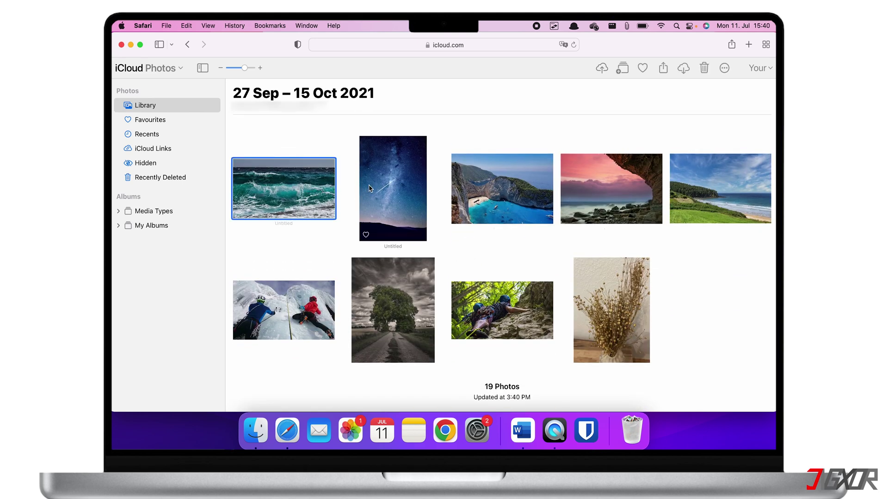
{"action": "left_click", "coordinate": [387, 187], "text": "super"}
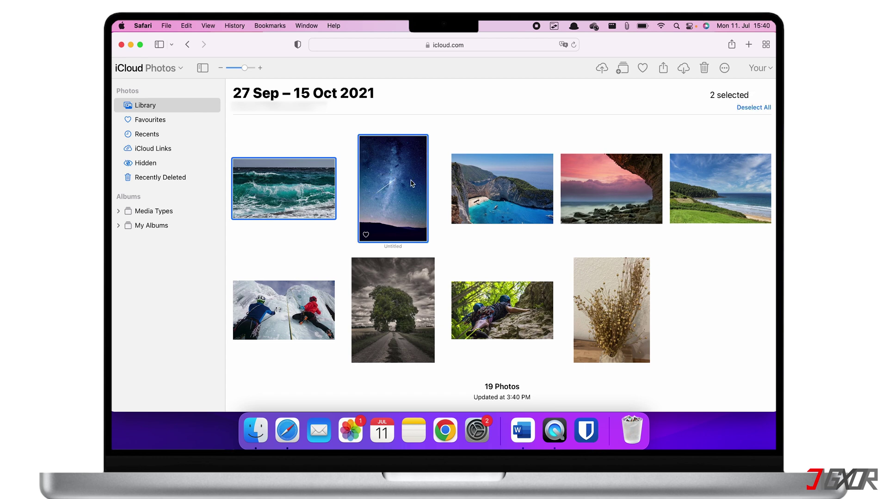
{"action": "left_click", "coordinate": [502, 188], "text": "super"}
{"action": "left_click", "coordinate": [605, 181], "text": "super"}
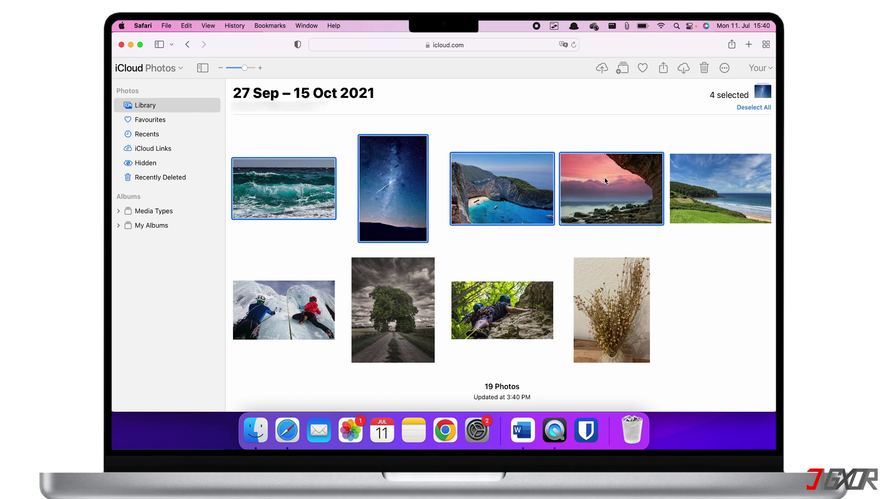
{"action": "key", "text": "super+a"}
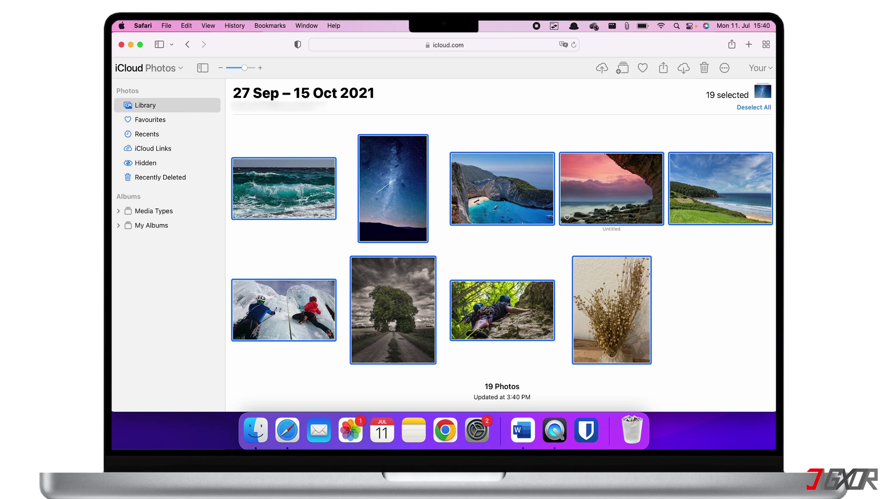
Step: Download the 19 selected photos (14,8 MB), allowing icloud.com downloads, and verify in Safari's Downloads list
{"action": "left_click", "coordinate": [684, 69]}
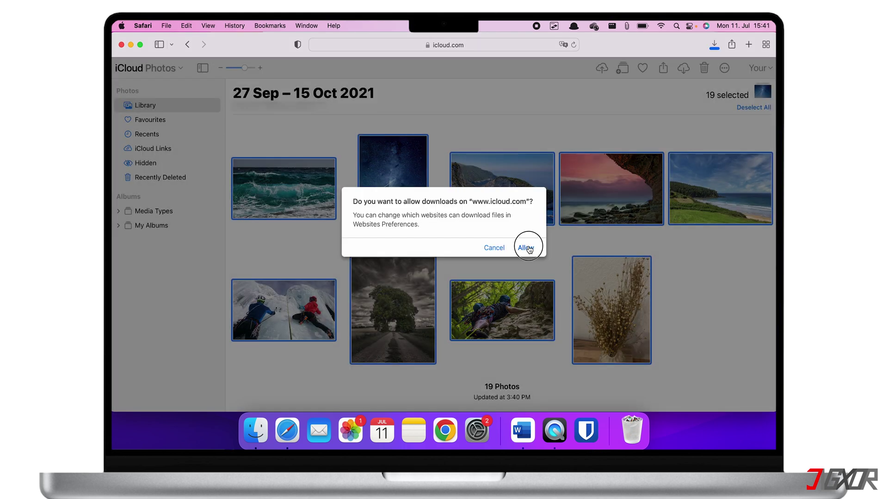
{"action": "left_click", "coordinate": [743, 301]}
{"action": "left_click", "coordinate": [714, 45]}
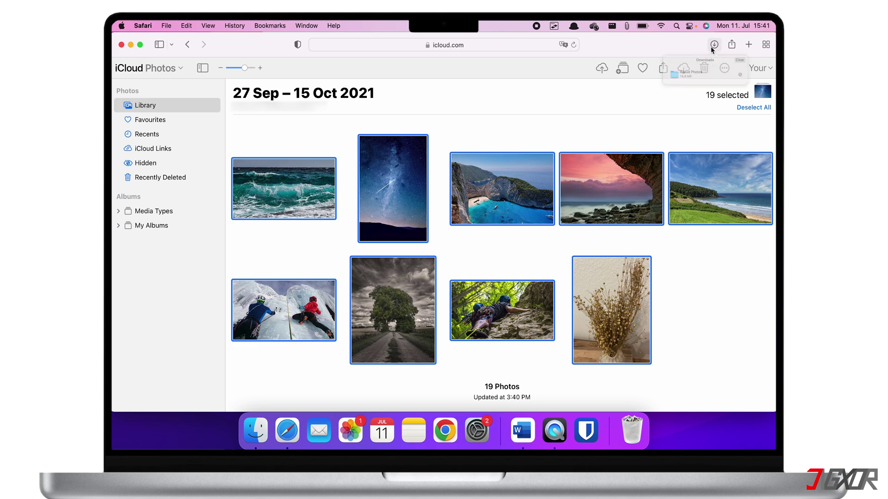